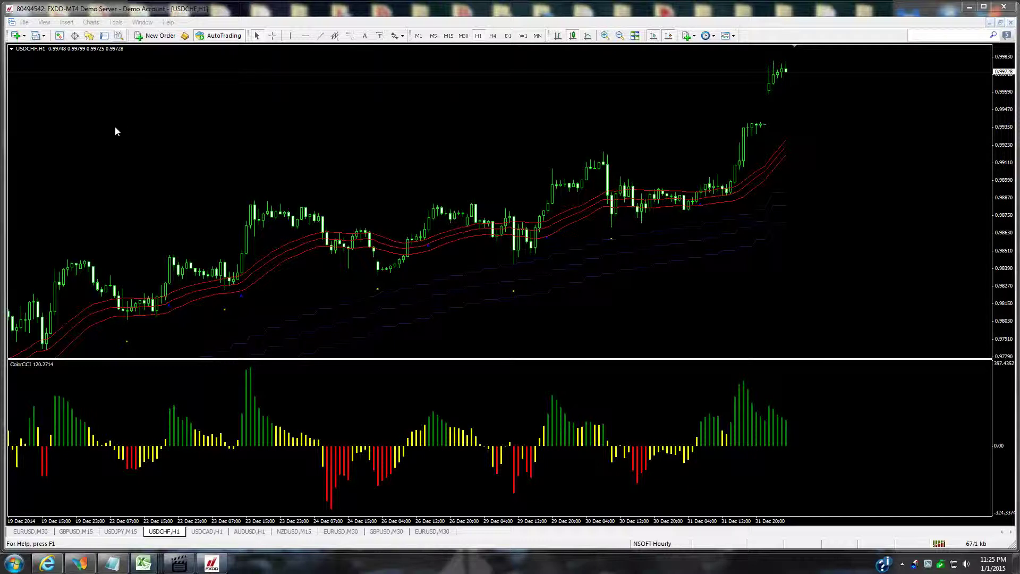
# - Open the Strategy Tester panel beneath the USDCHF,H1 chart with Ctrl+R
pyautogui.hotkey('ctrl', 'r')
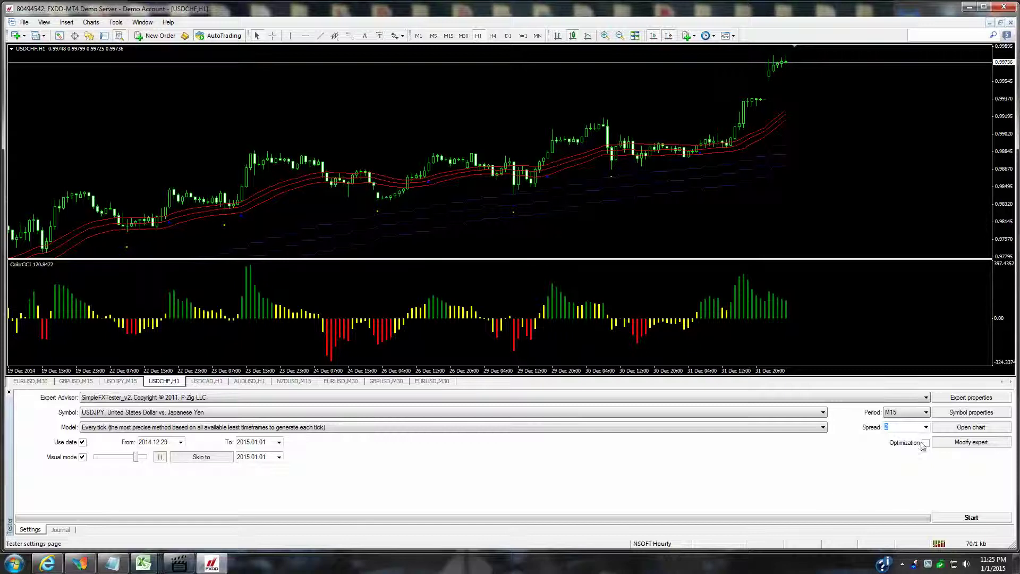
# - Browse the Expert Advisor list and keep SimpleFXTester_v2 selected
pyautogui.click(927, 398)
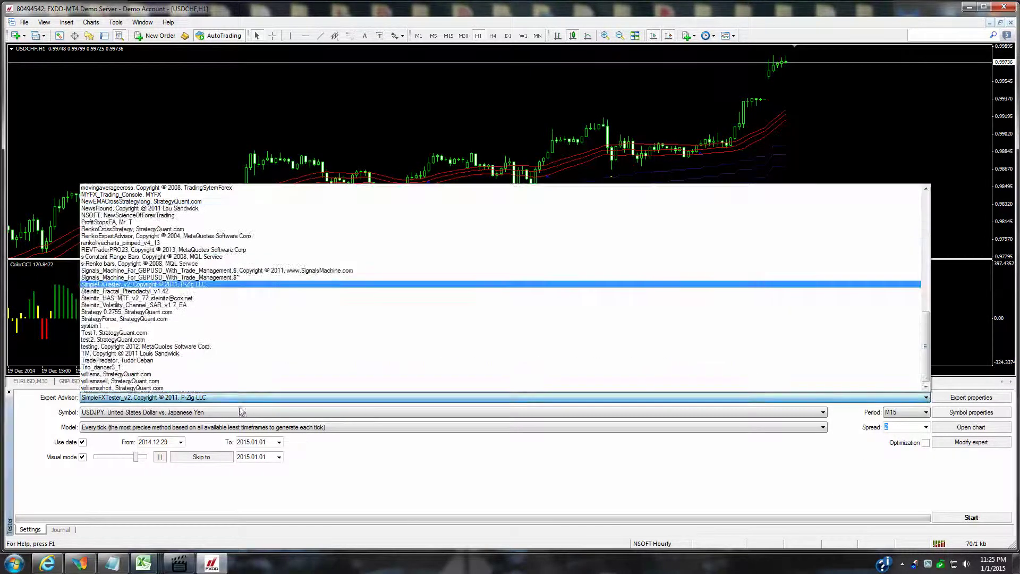
pyautogui.click(927, 205)
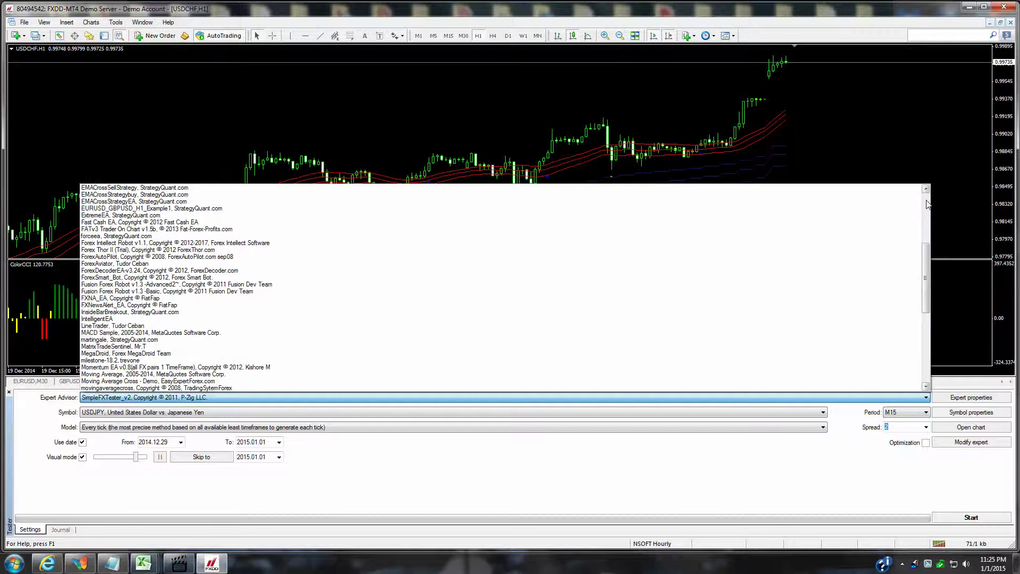
pyautogui.click(927, 370)
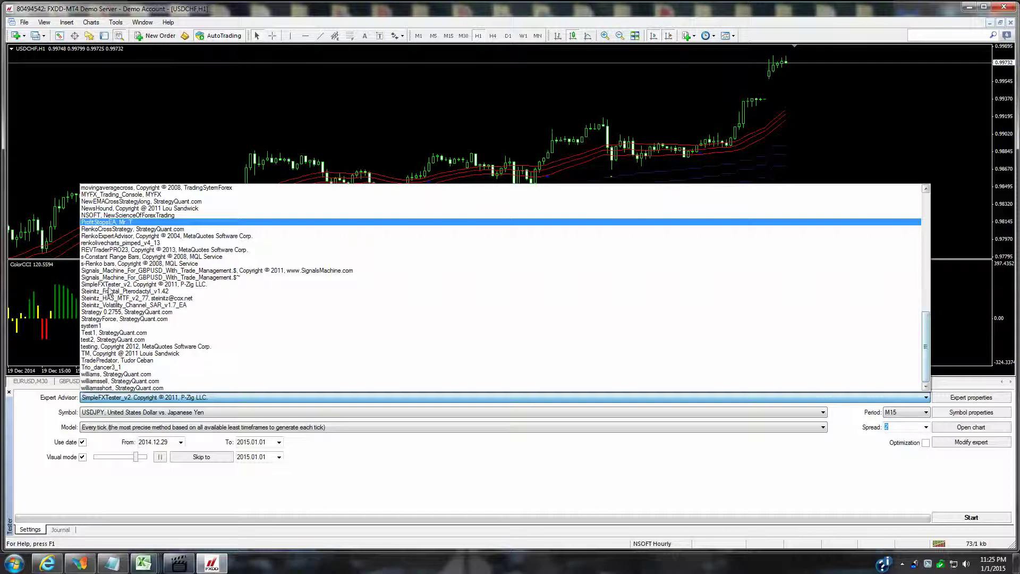
pyautogui.press('Escape')
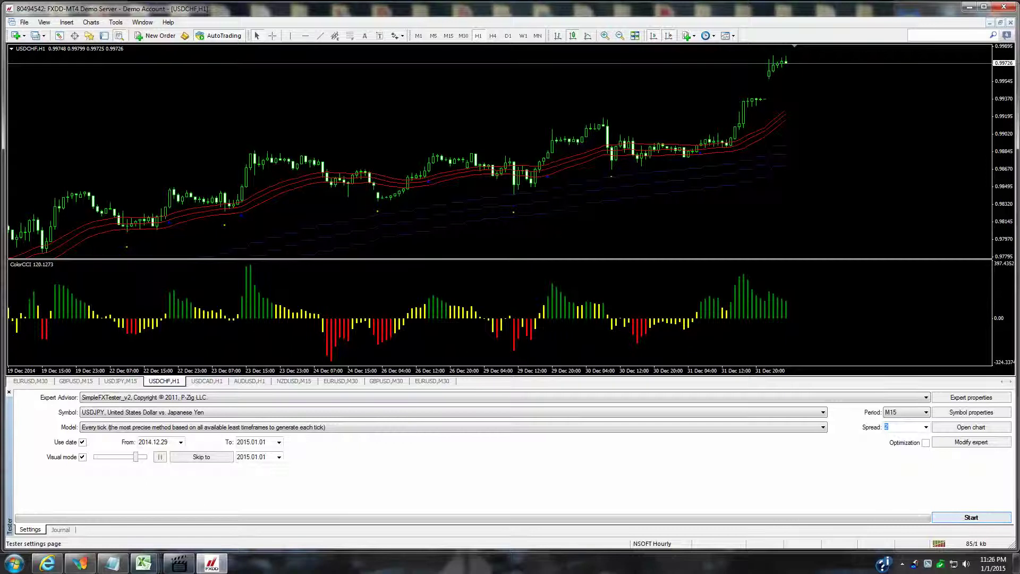
# - Start the visual USDJPY M15 backtest, accept the startup message, and open SimpleFX Tester Pro
pyautogui.click(971, 516)
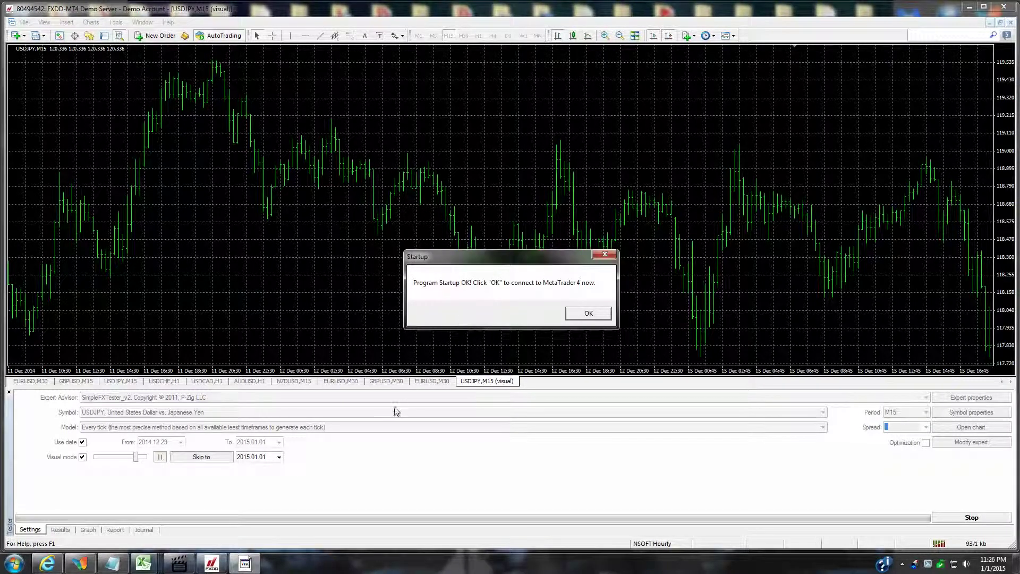
pyautogui.click(588, 314)
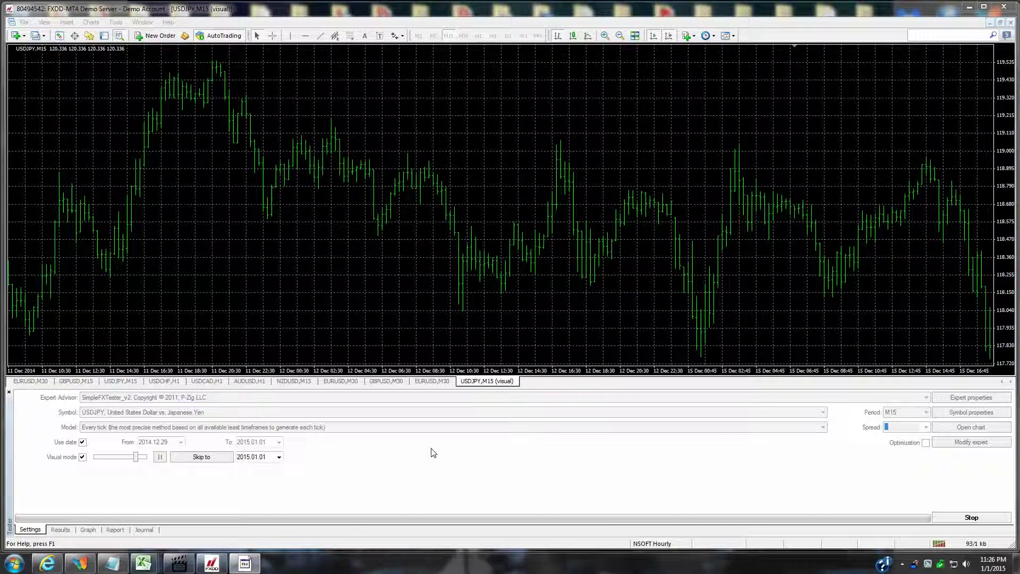
pyautogui.click(254, 567)
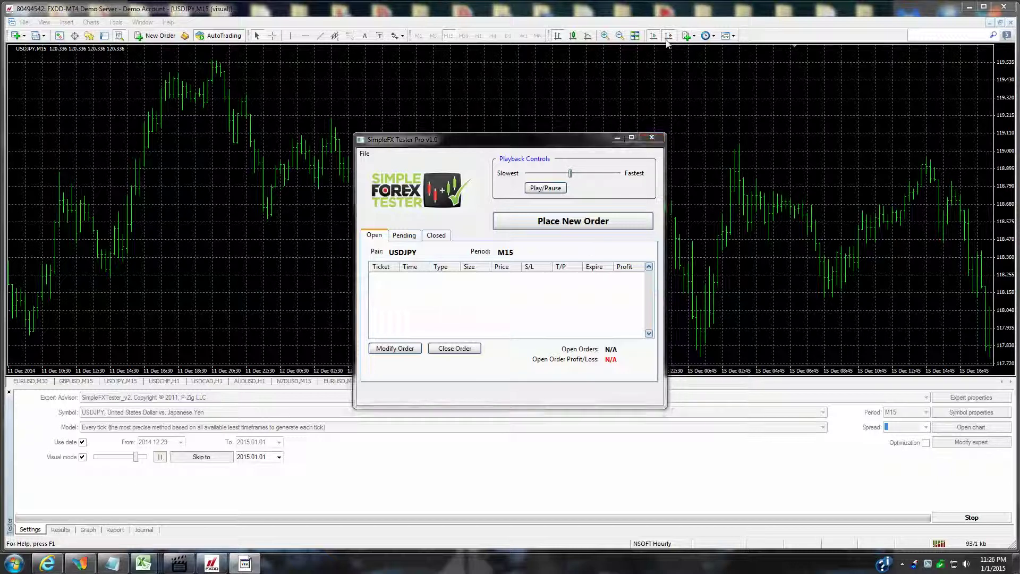
# - Minimize SimpleFX Tester Pro so the test plays with a 10000.00 balance showing
pyautogui.click(617, 138)
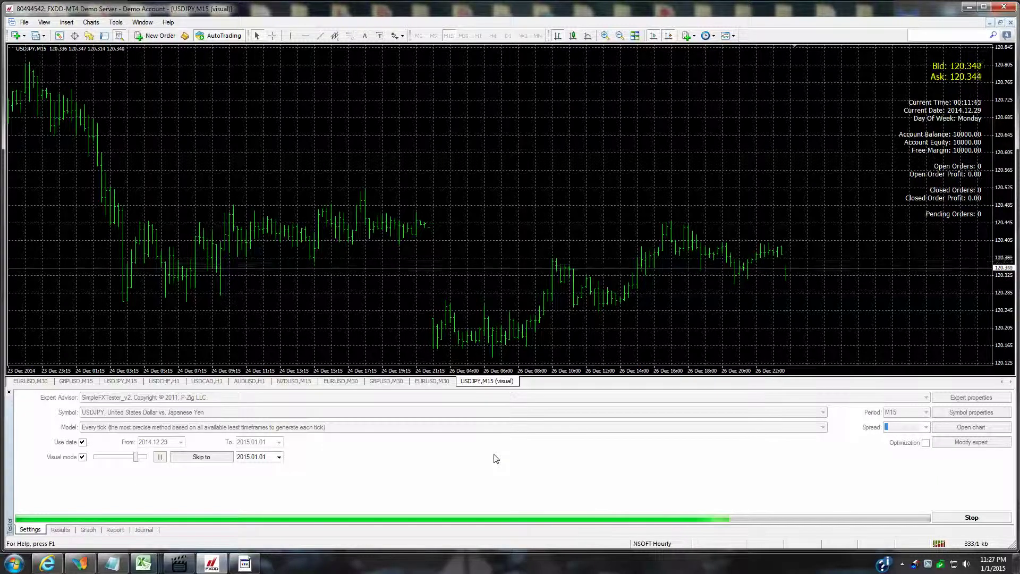
# - Hide the grid, switch to candlesticks, add Color Stochastic v1.02, and restore SimpleFX Tester Pro
pyautogui.hotkey('ctrl', 'g')
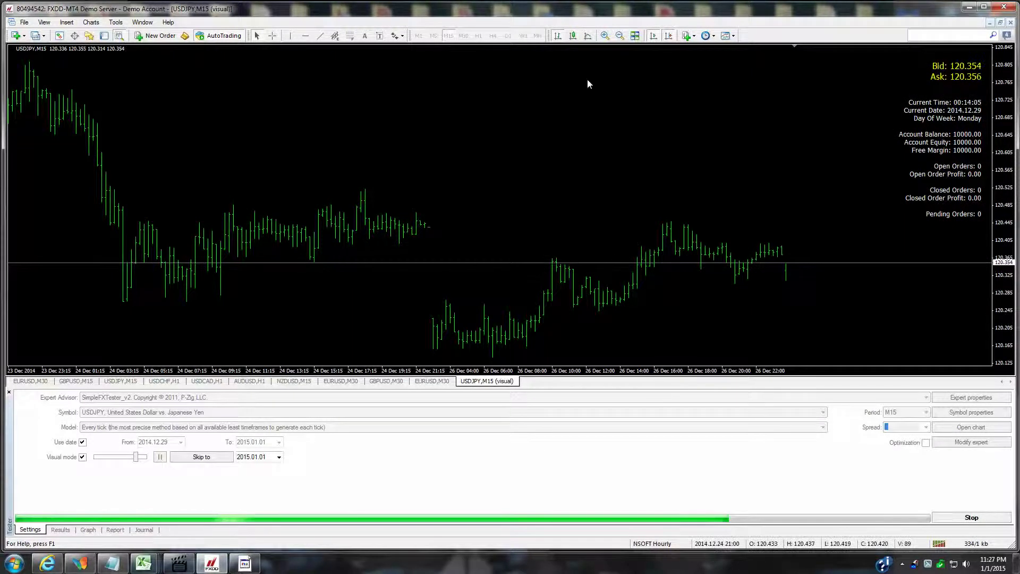
pyautogui.click(572, 37)
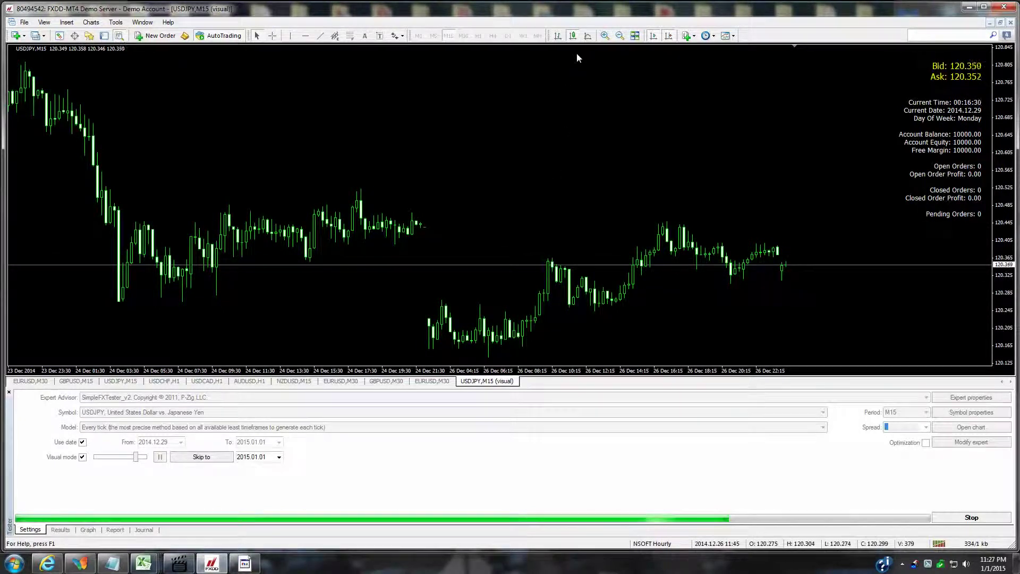
pyautogui.click(89, 35)
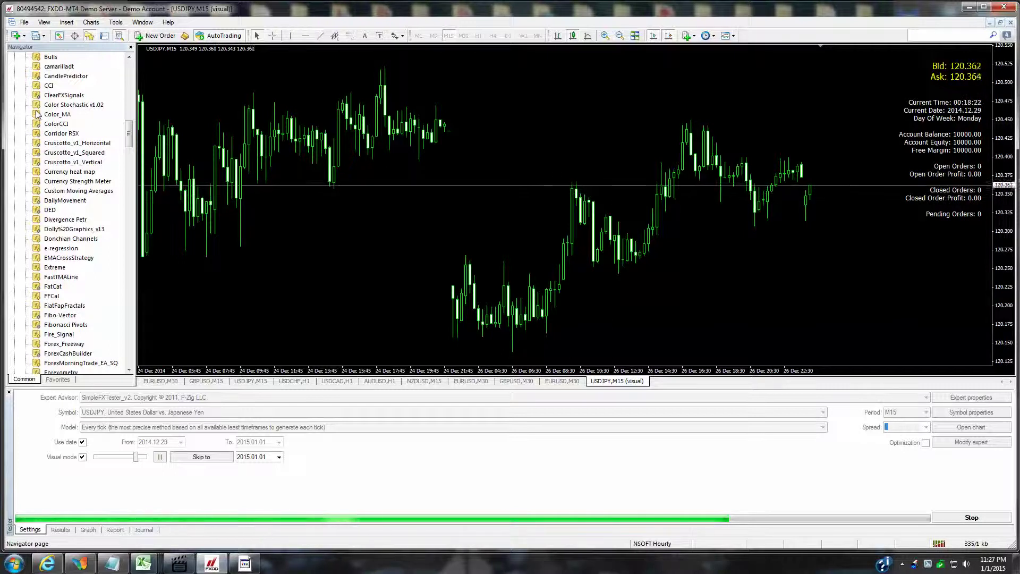
pyautogui.moveTo(37, 114); pyautogui.dragTo(405, 209)
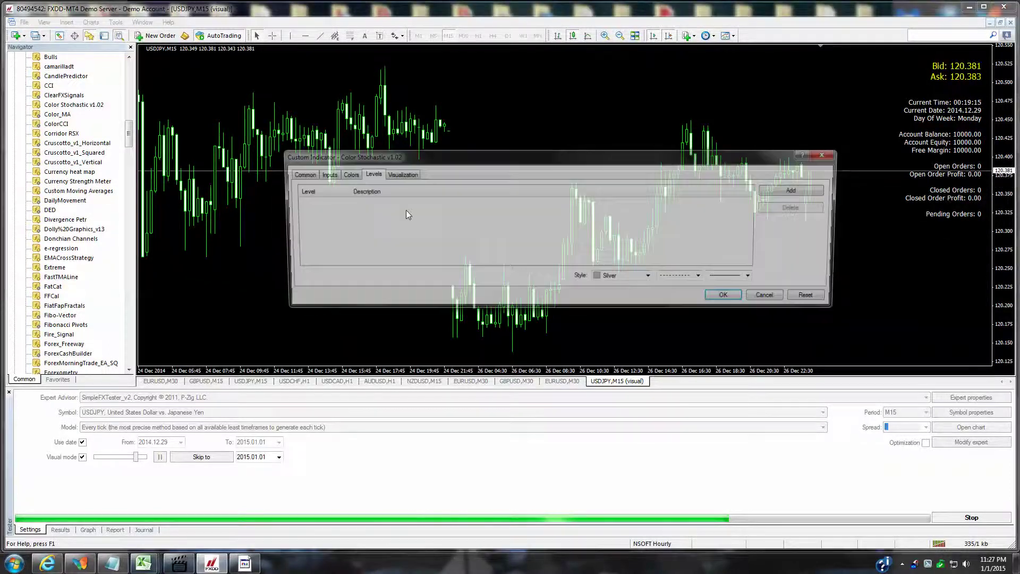
pyautogui.click(723, 294)
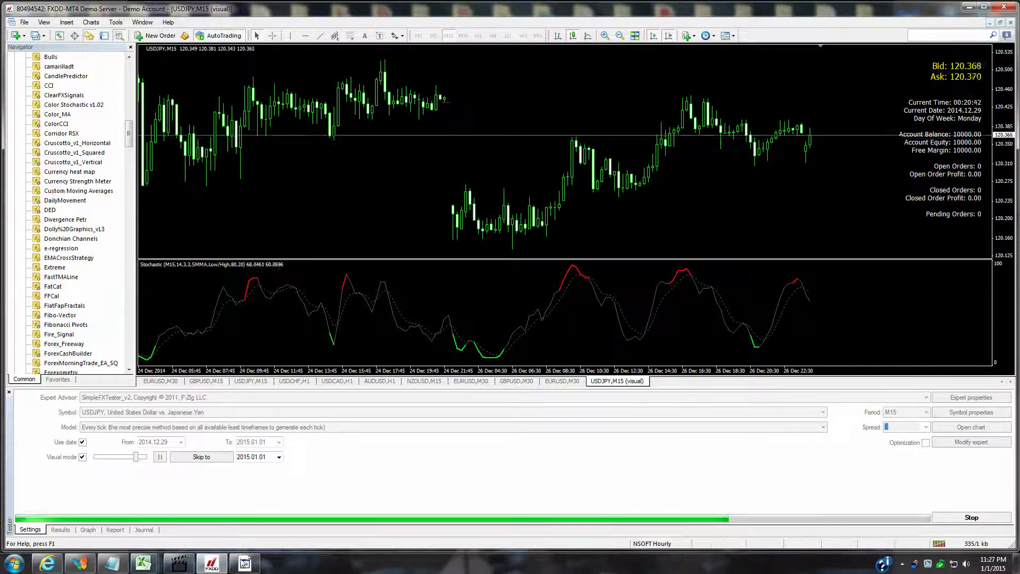
pyautogui.click(244, 562)
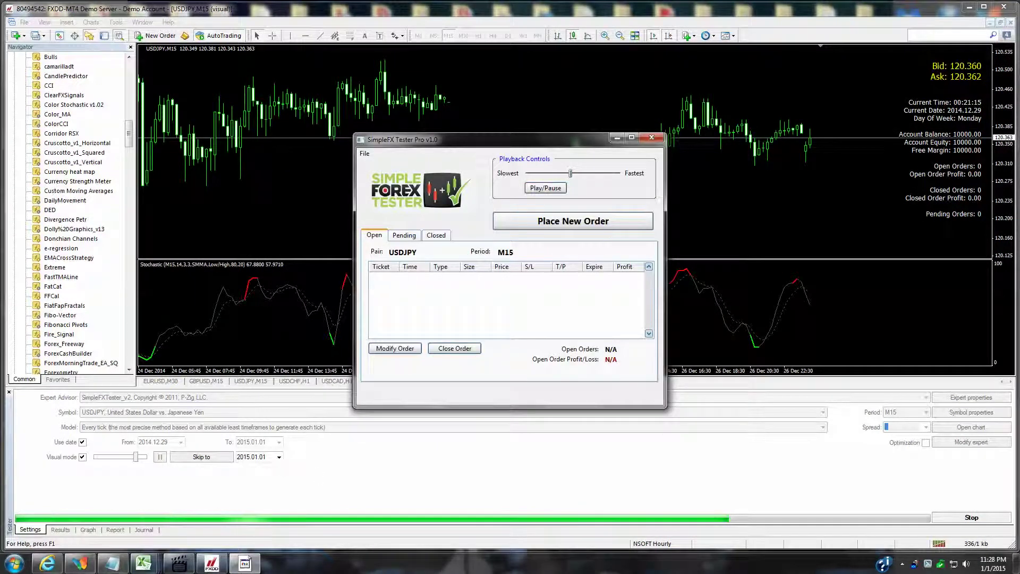
# - Draw a red rising trendline under the 26 Dec lows
pyautogui.click(617, 138)
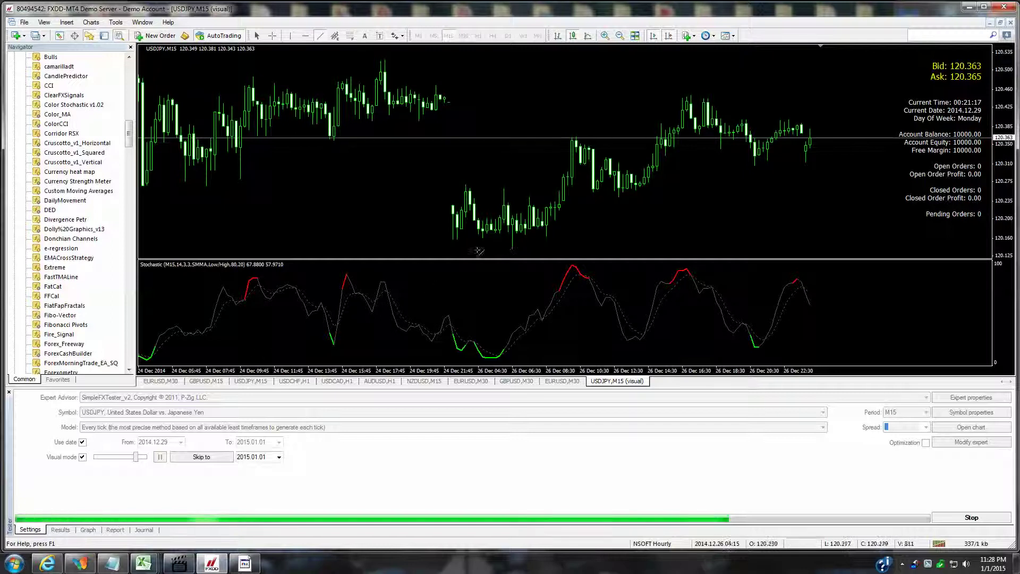
pyautogui.moveTo(505, 248); pyautogui.dragTo(859, 148)
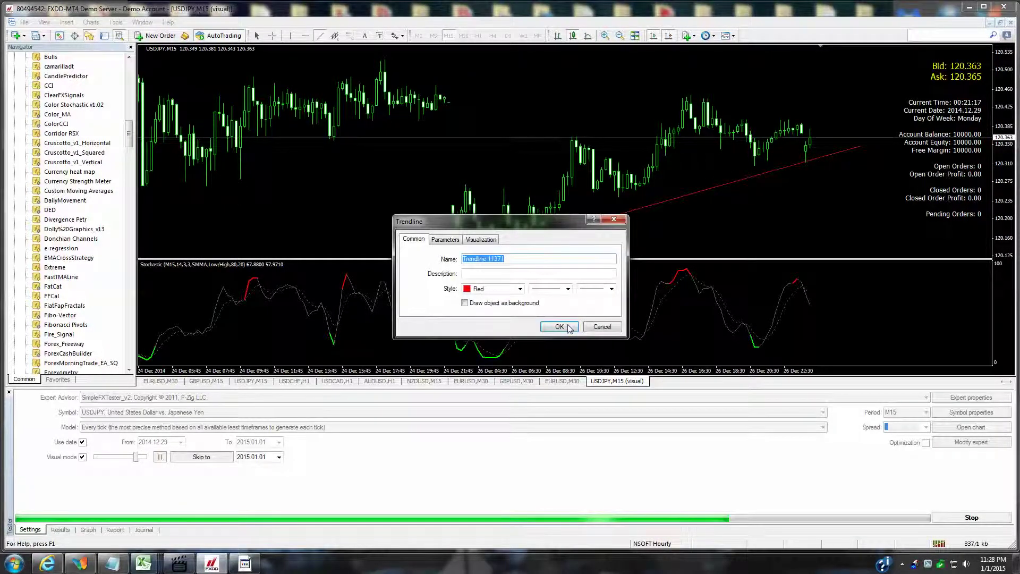
pyautogui.click(557, 328)
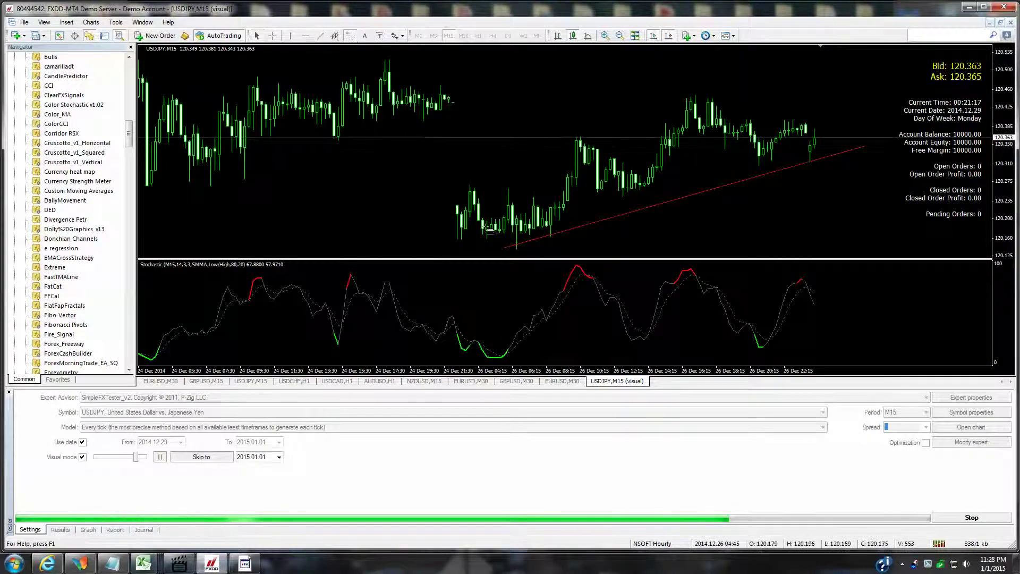
# - Draw a Fibonacci retracement over the 26 Dec rally from low to high
pyautogui.moveTo(517, 249); pyautogui.dragTo(720, 96)
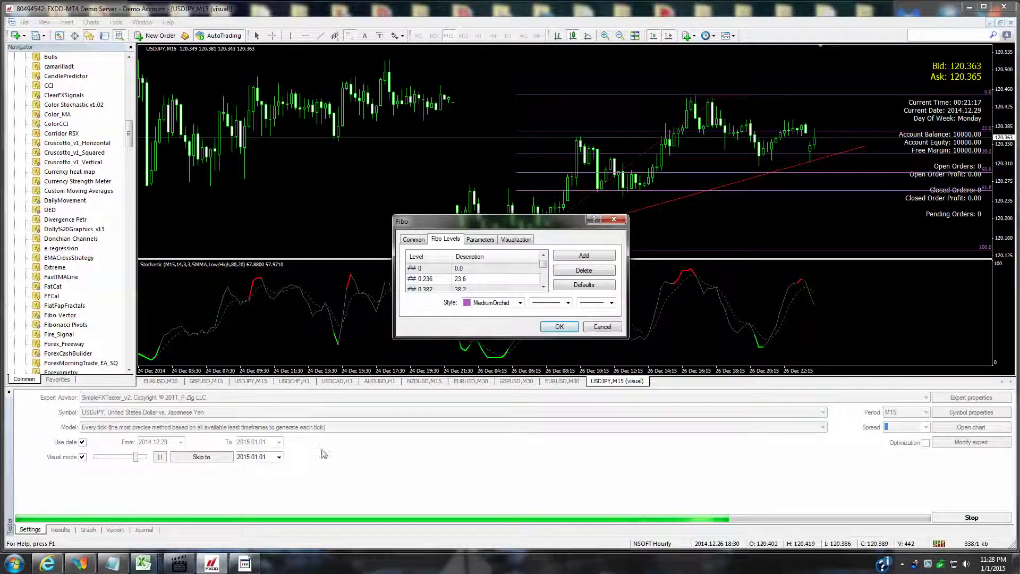
pyautogui.click(559, 326)
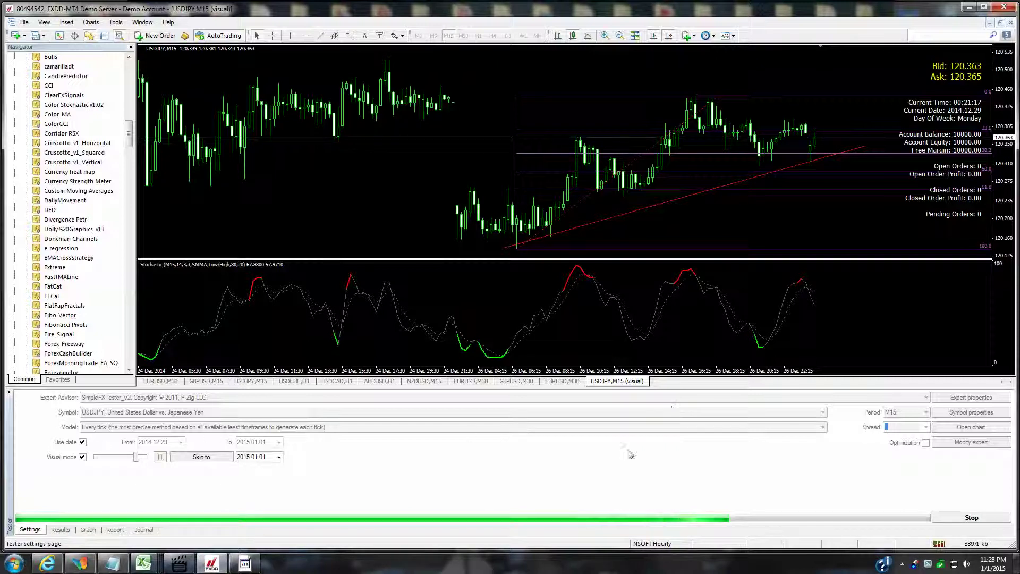
pyautogui.click(246, 564)
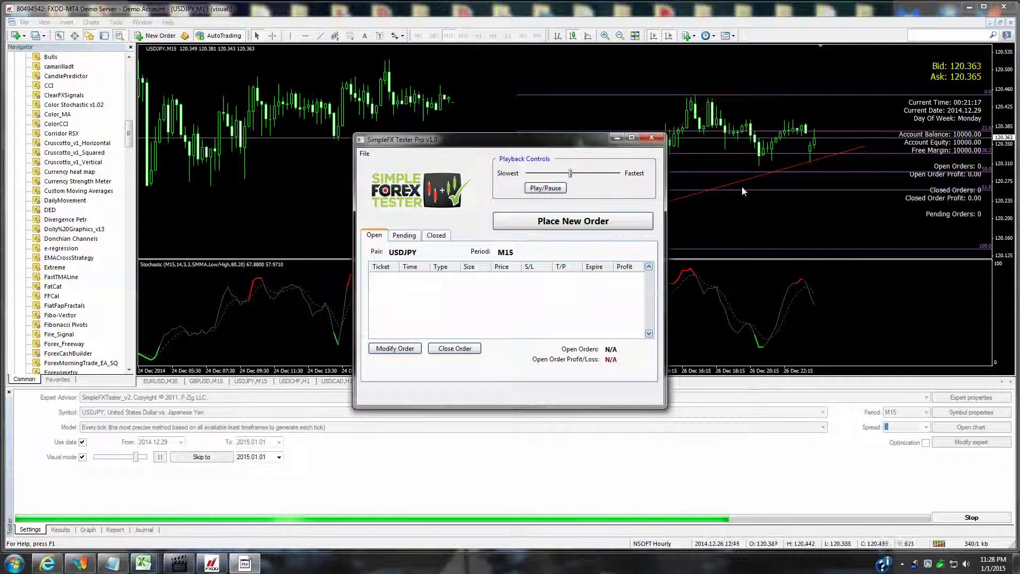
# - Sell 0.10 lots of USDJPY at market using Instant Execution
pyautogui.click(411, 237)
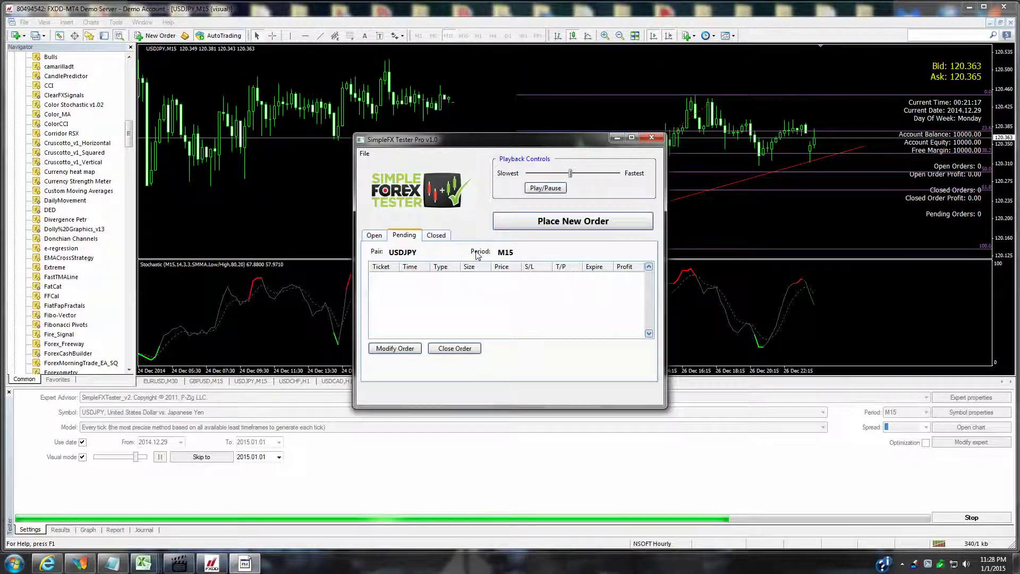
pyautogui.click(534, 224)
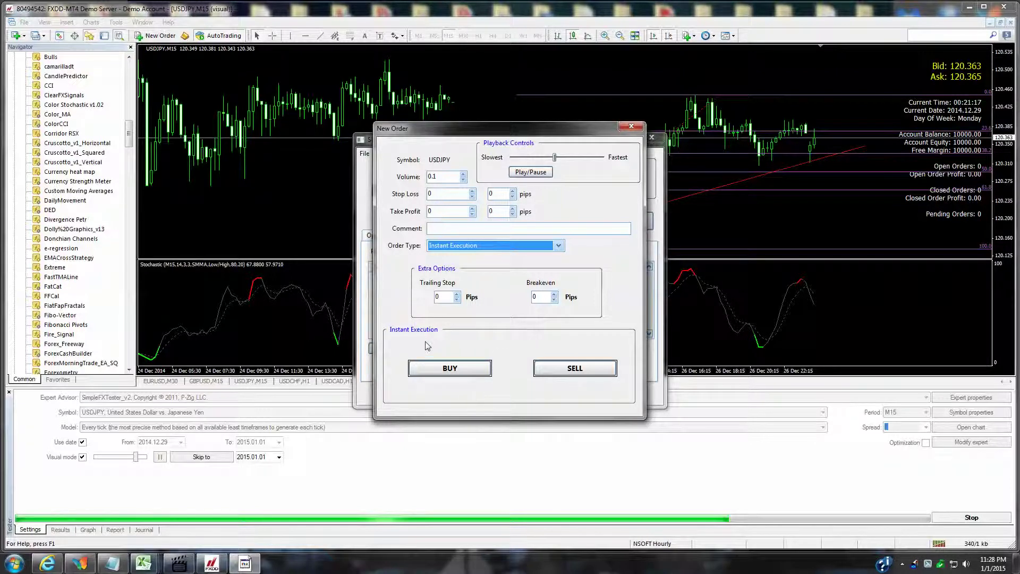
pyautogui.click(558, 247)
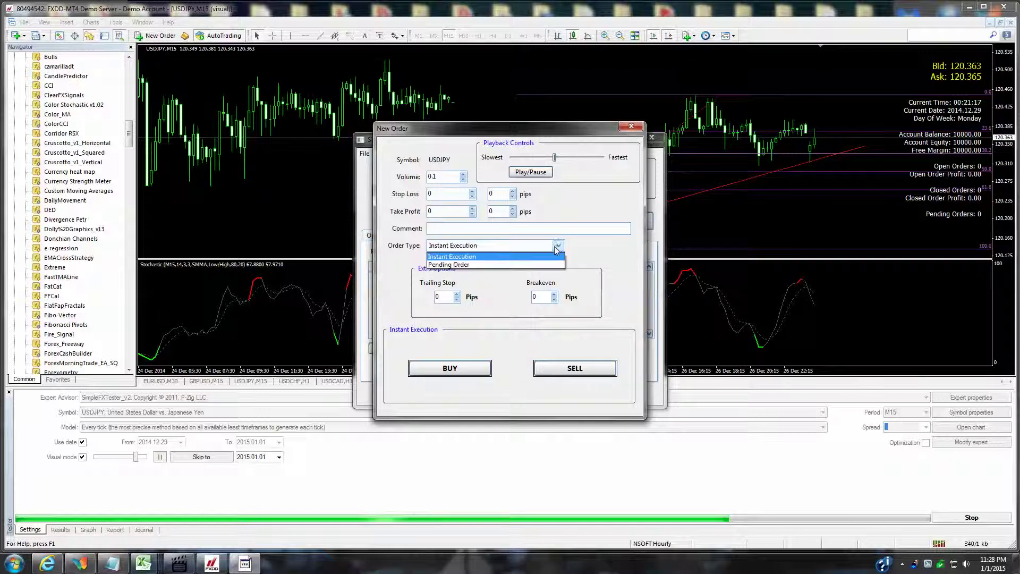
pyautogui.click(474, 260)
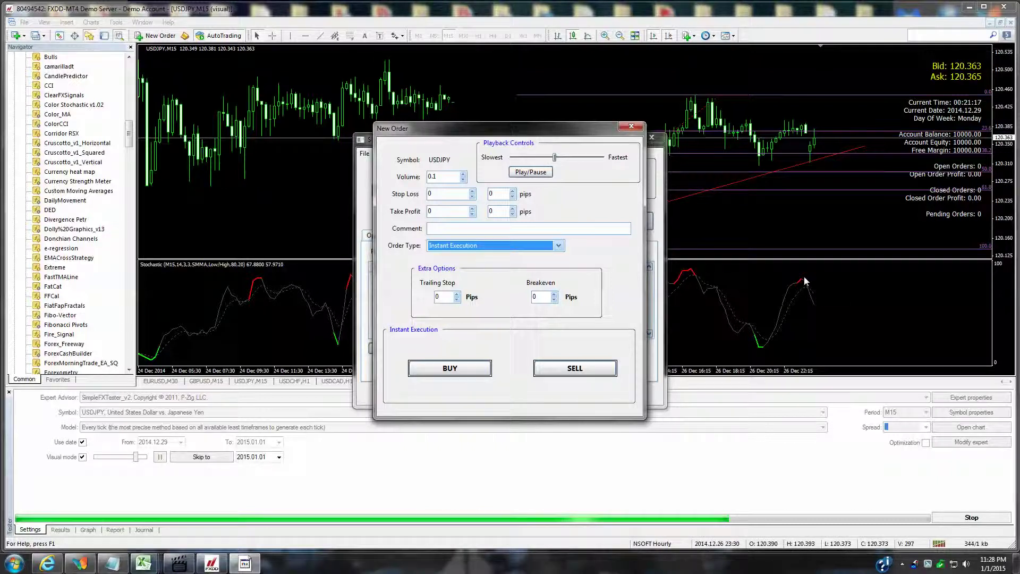
pyautogui.click(574, 370)
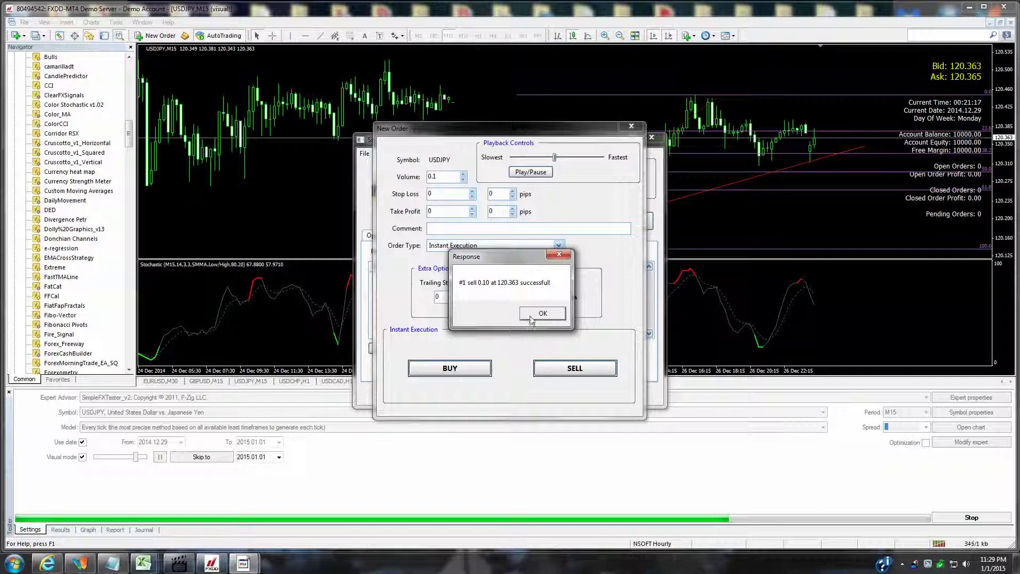
# - Dismiss the order confirmation, close the New Order form, and resume playback
pyautogui.click(531, 317)
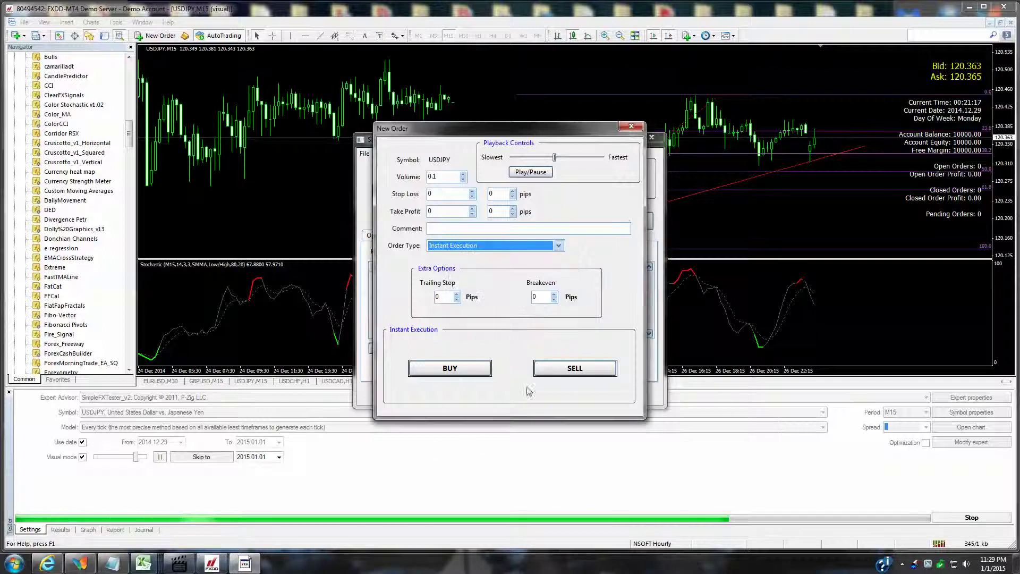
pyautogui.click(631, 127)
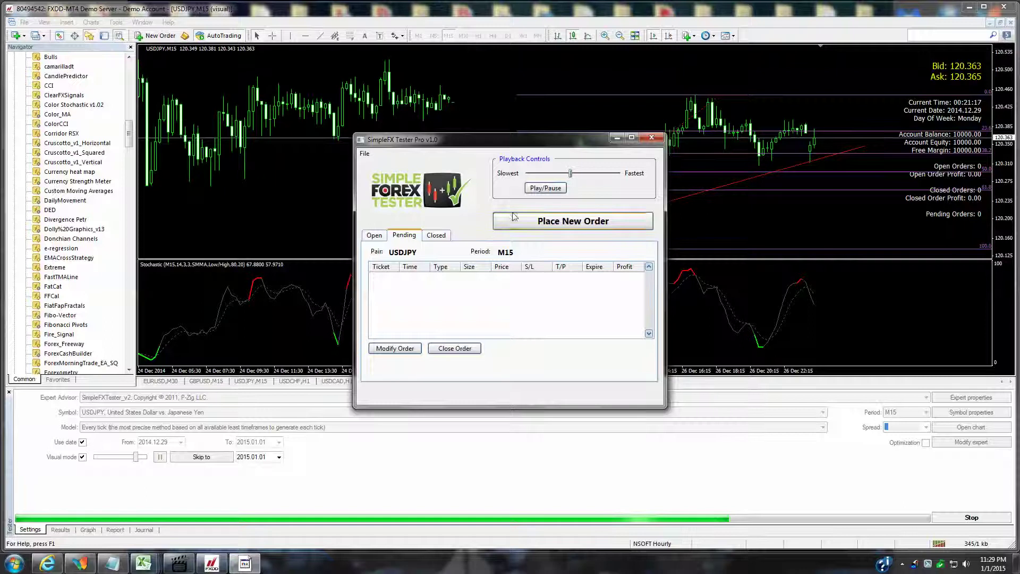
pyautogui.click(545, 189)
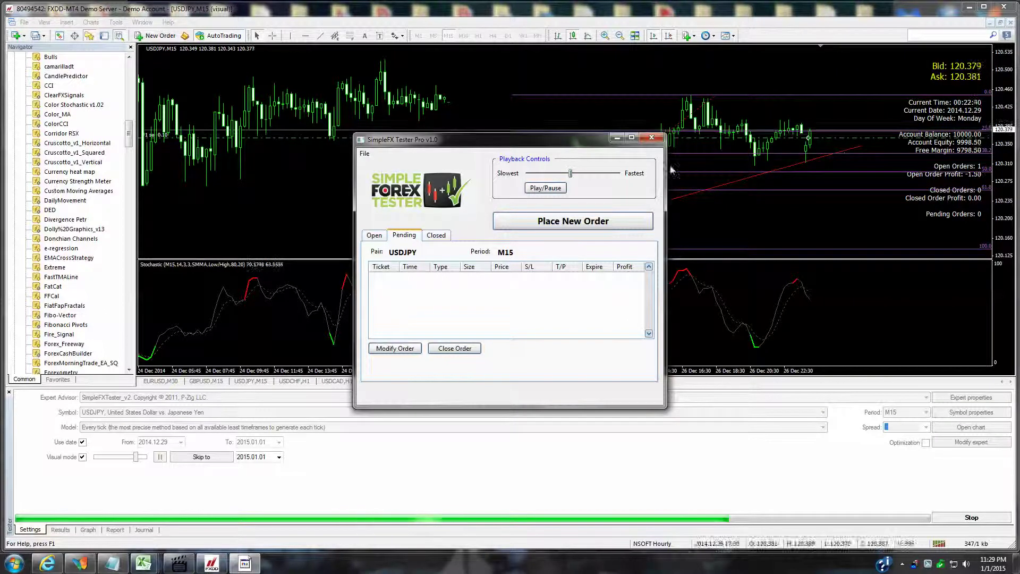
# - Raise the playback and visual-mode speed sliders toward Fastest, then restore SimpleFX Tester Pro
pyautogui.moveTo(570, 173); pyautogui.dragTo(611, 174)
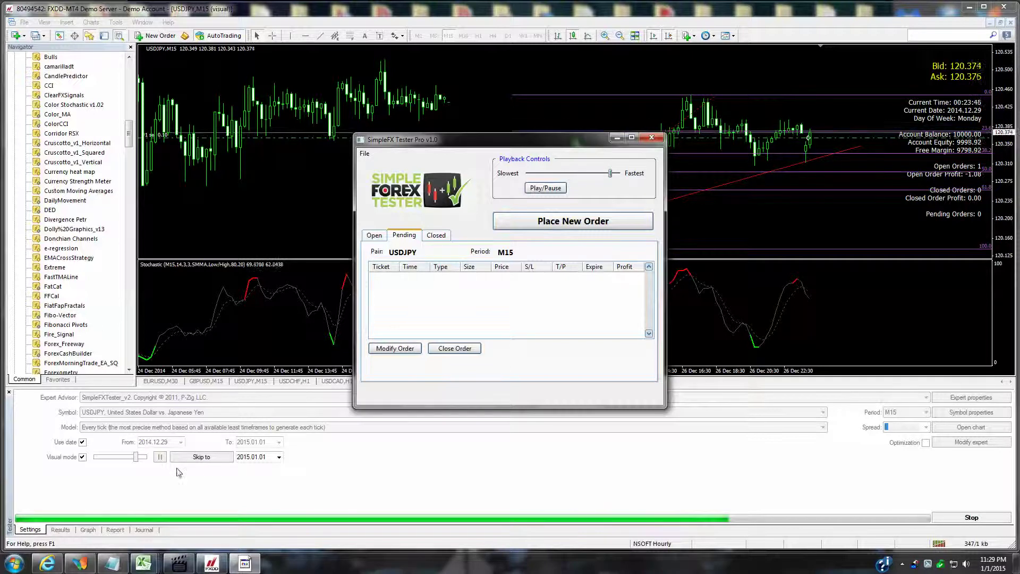
pyautogui.moveTo(136, 456); pyautogui.dragTo(147, 460)
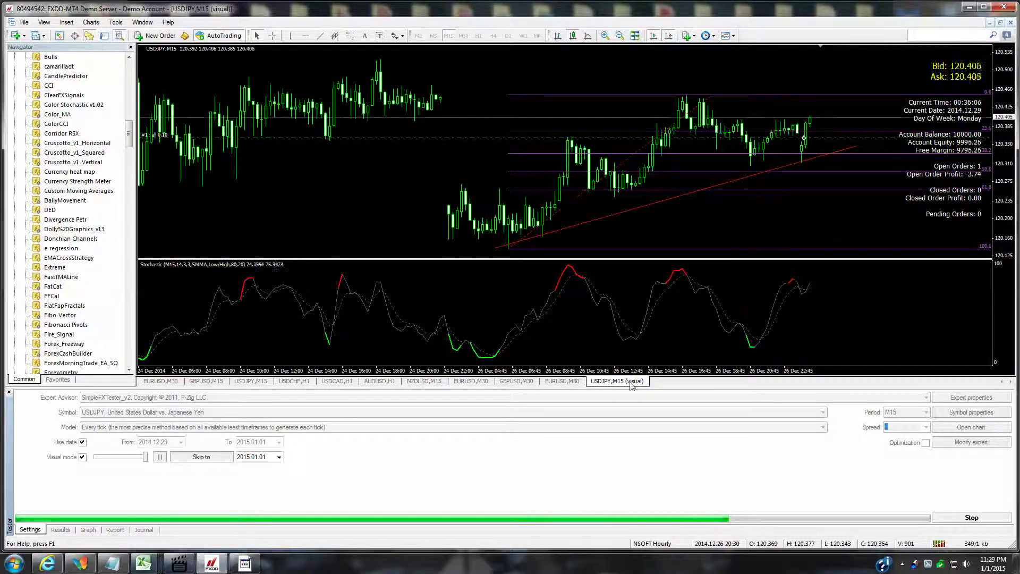
pyautogui.click(245, 563)
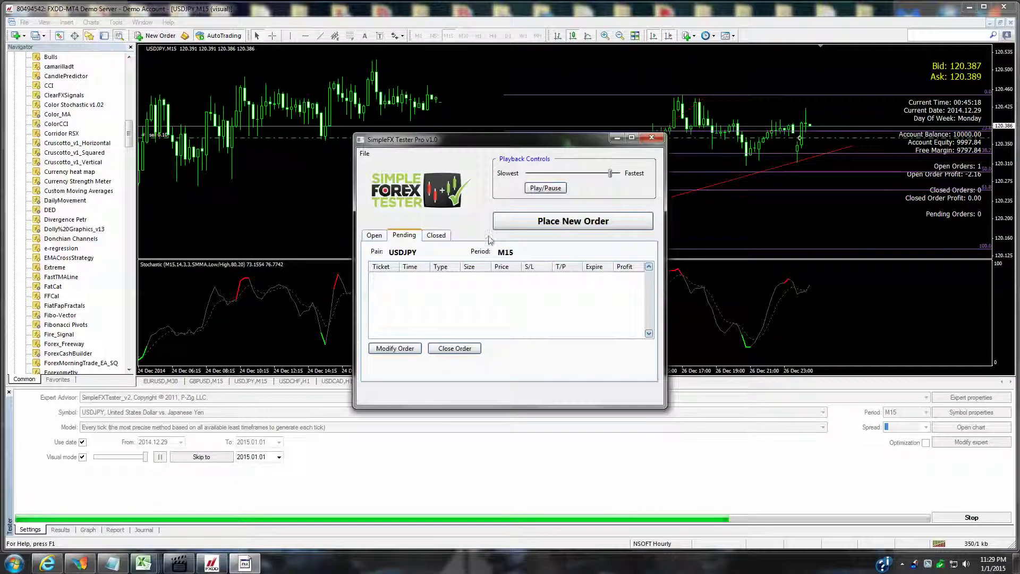
# - Show the Open orders list and dismiss the buy signal alert
pyautogui.click(374, 236)
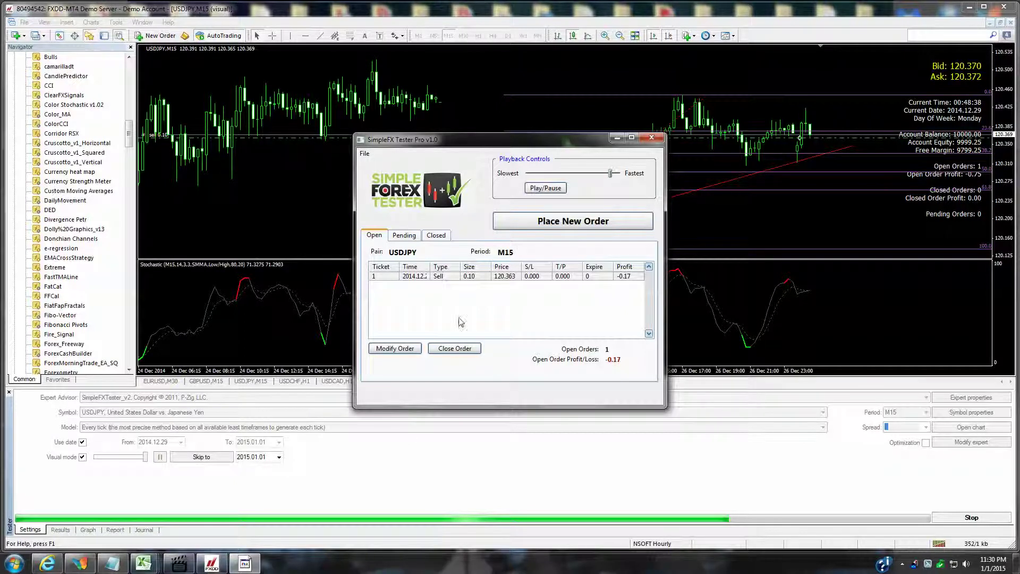
pyautogui.click(455, 353)
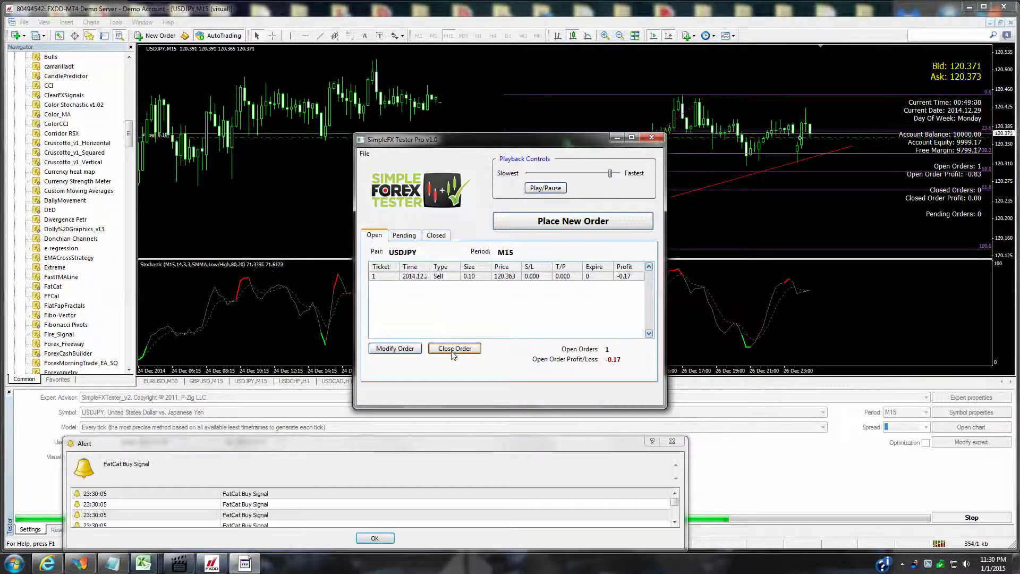
pyautogui.click(671, 442)
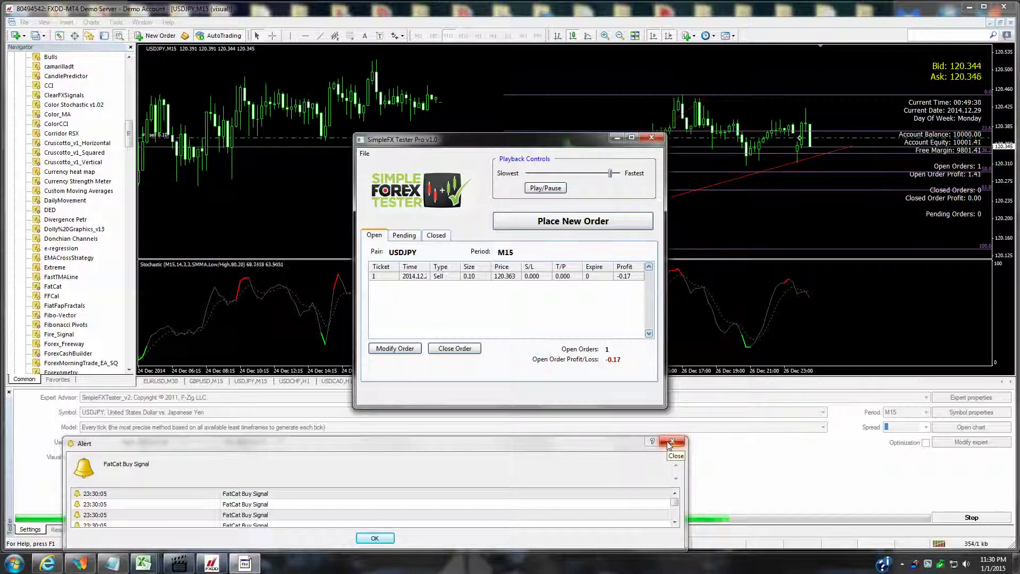
pyautogui.click(245, 563)
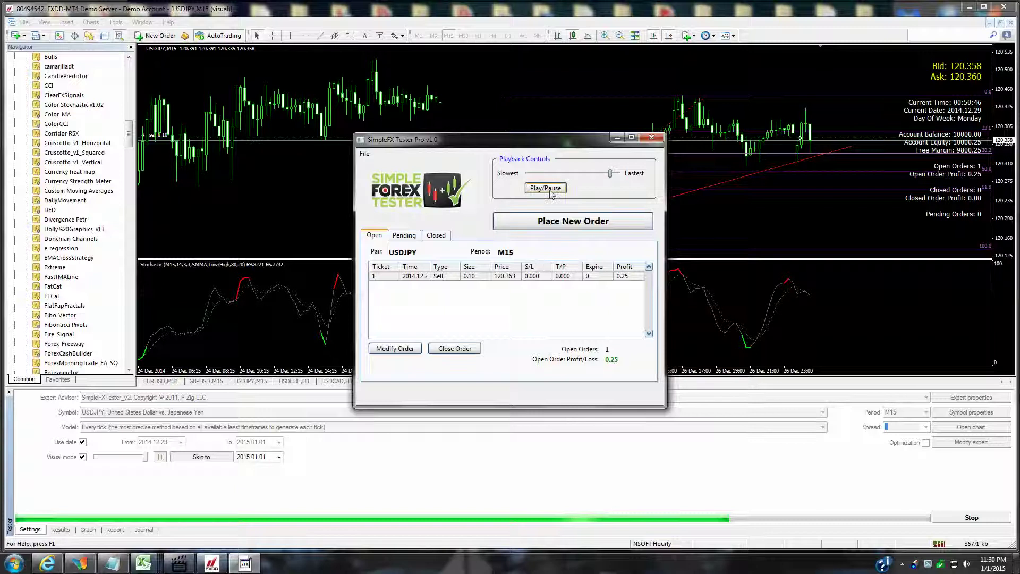
# - Play the test briefly, pause, and close sell ticket 1 at 1.75 profit
pyautogui.click(546, 188)
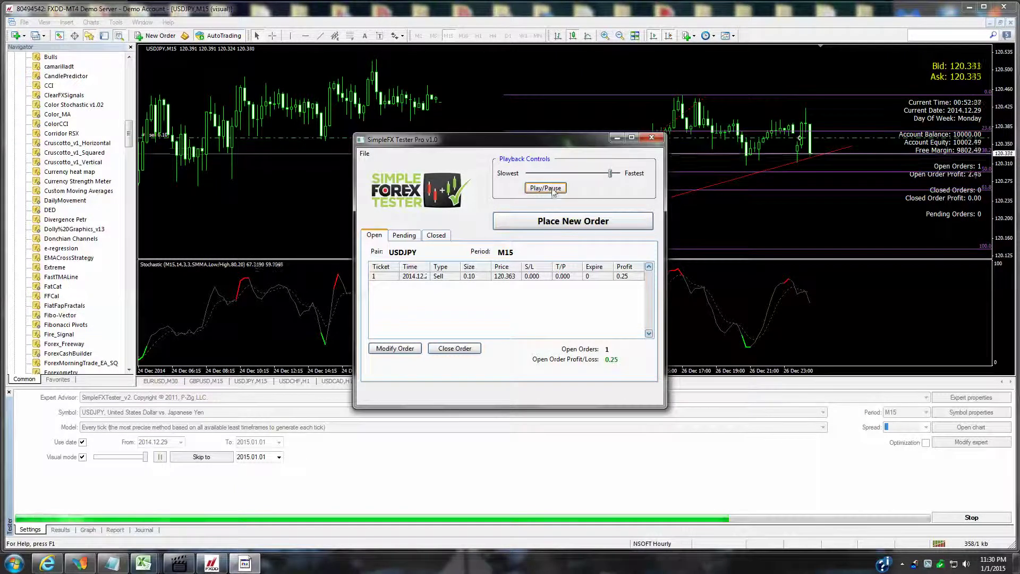
pyautogui.click(552, 190)
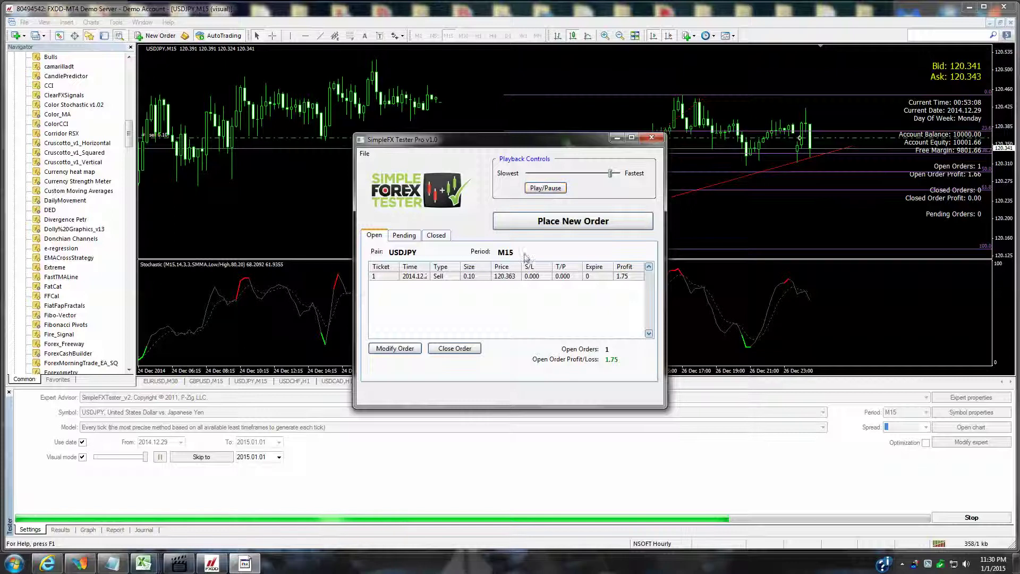
pyautogui.click(452, 350)
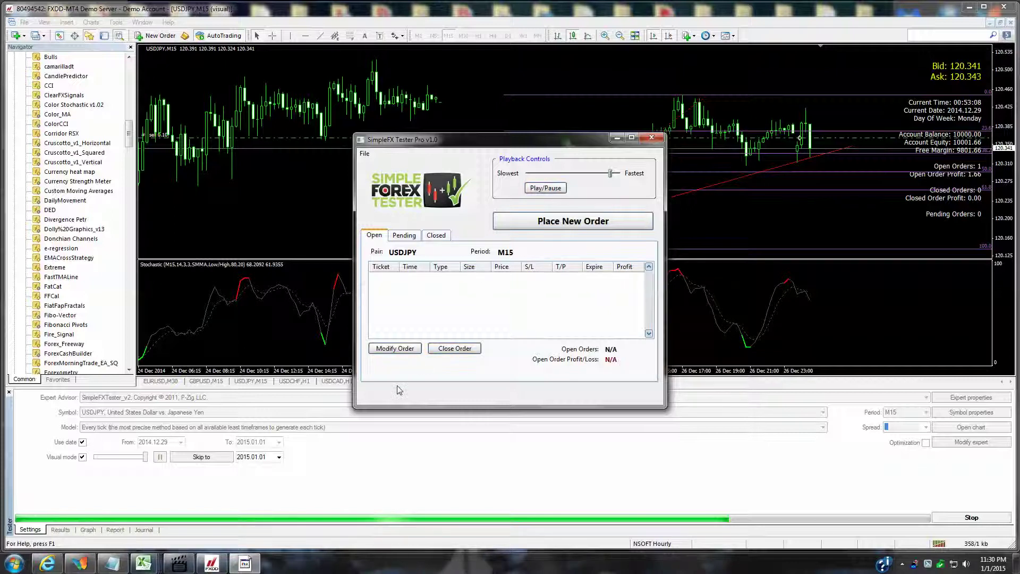
# - Resume playback and view the Closed list with the 0.10-lot sell at 1.75 profit
pyautogui.click(546, 189)
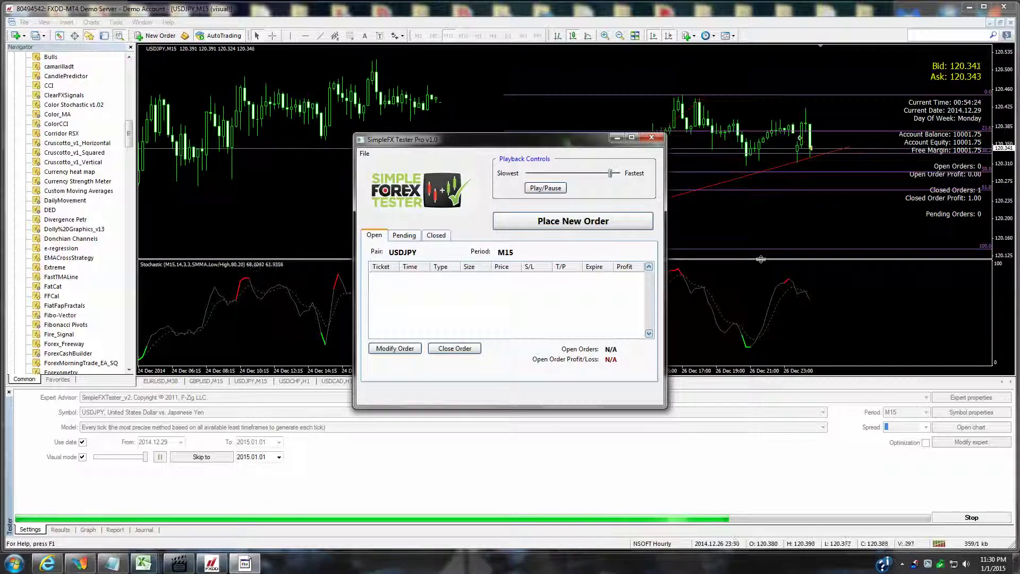
pyautogui.click(436, 235)
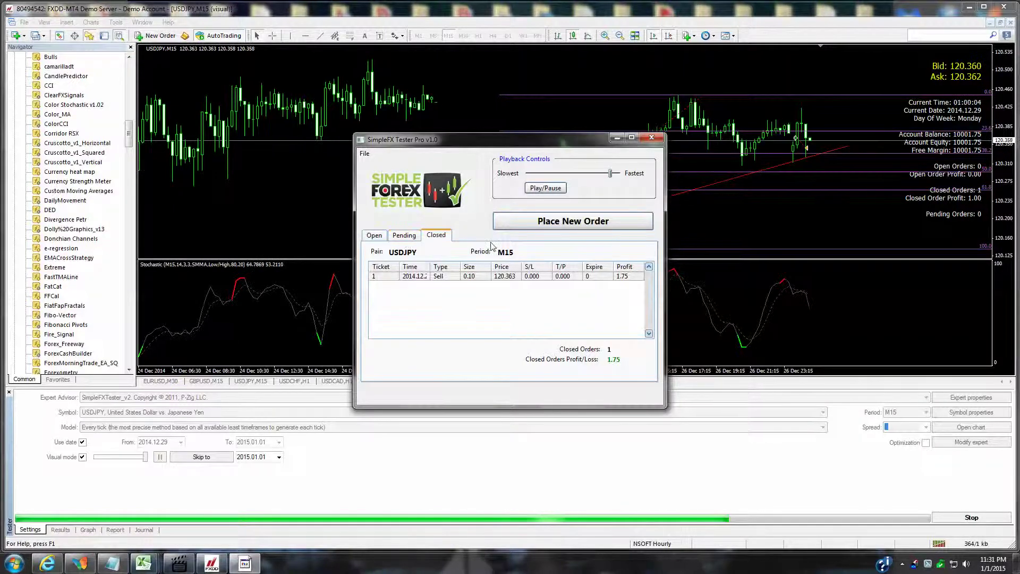
# - Place a market sell order on USDJPY with volume 0.15 lots
pyautogui.click(534, 227)
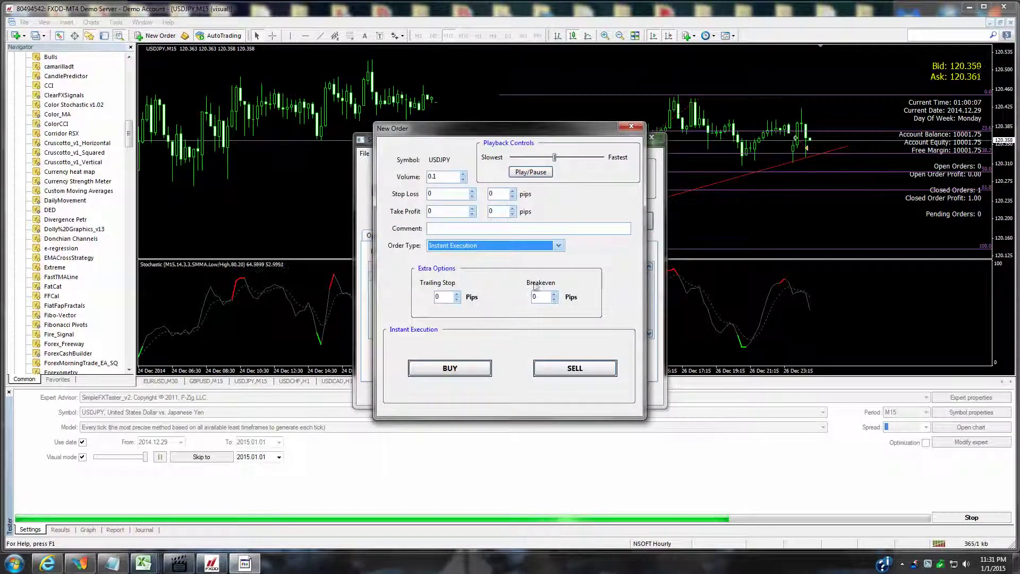
pyautogui.click(464, 173)
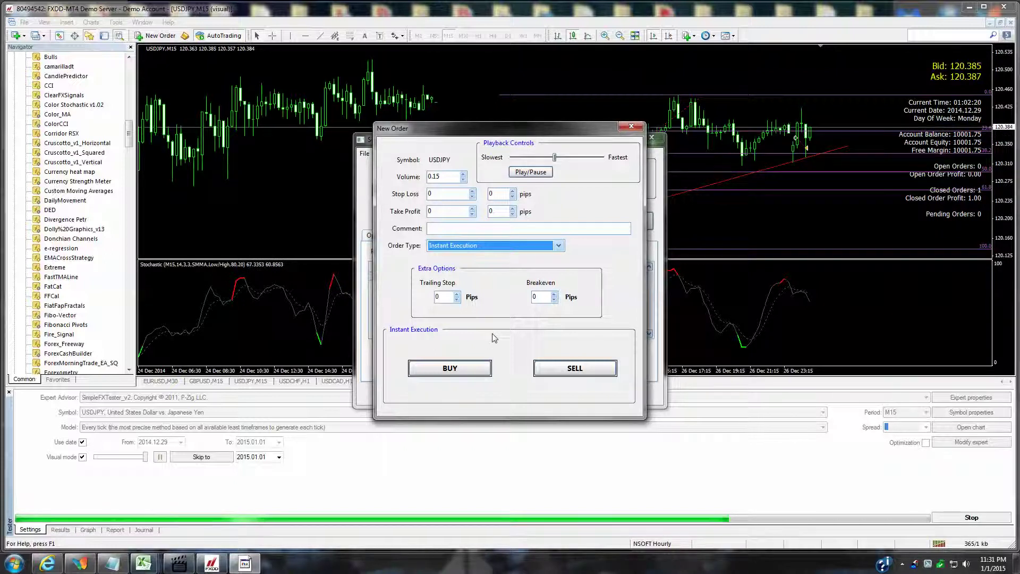
pyautogui.click(572, 371)
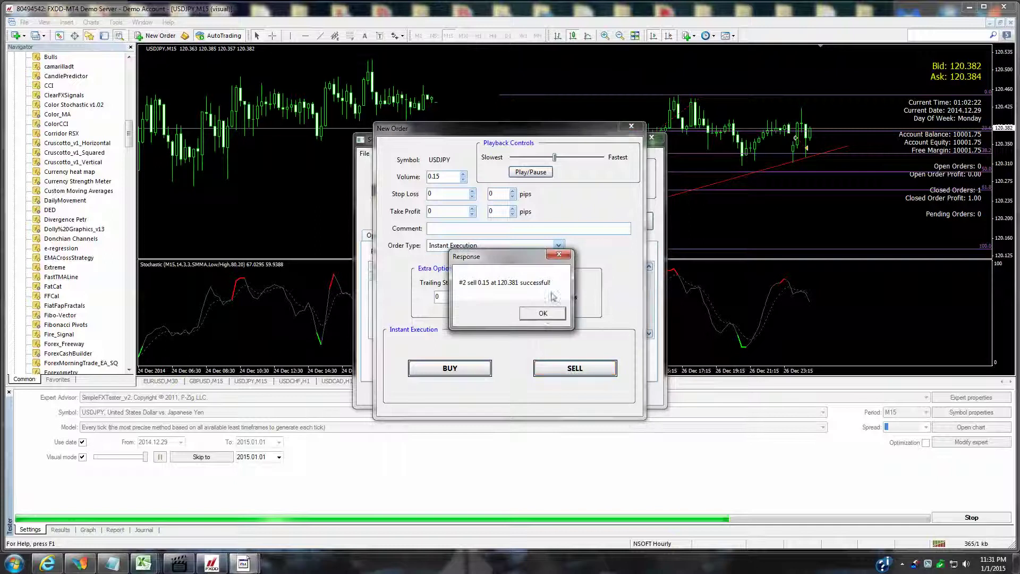
pyautogui.click(536, 314)
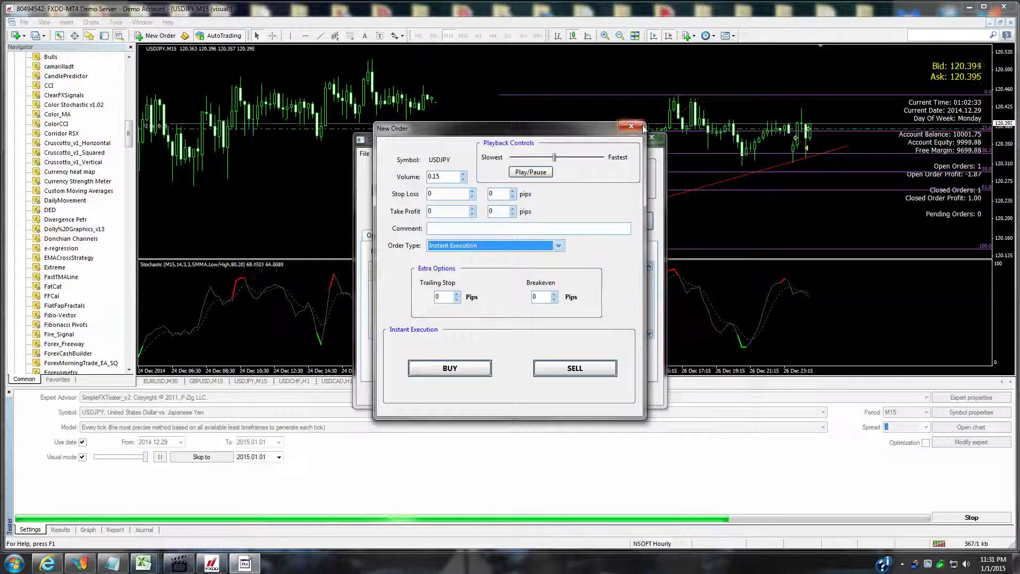
pyautogui.press('Escape')
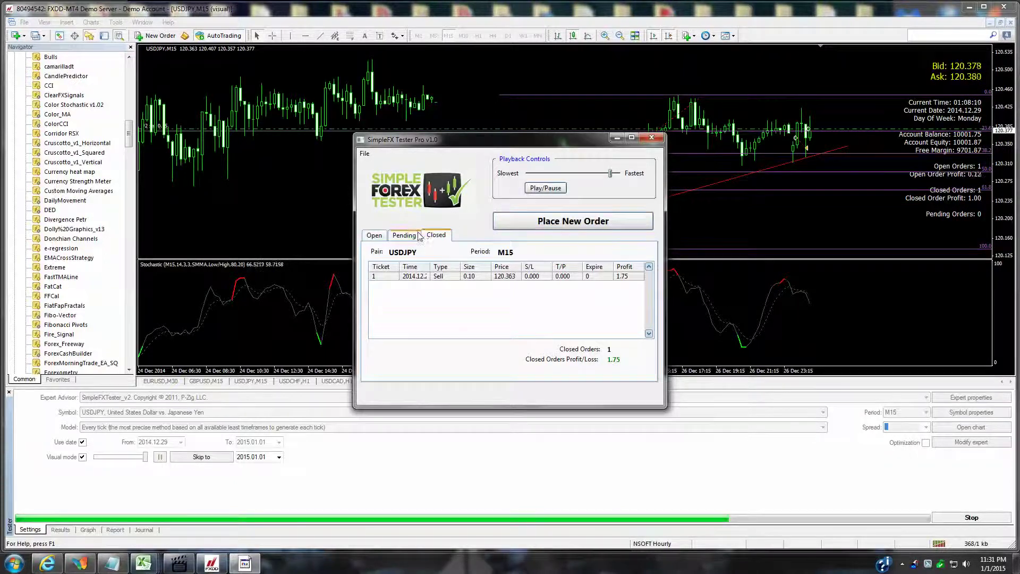
# - Close open sell ticket 2, bringing the balance to 10002.50
pyautogui.click(375, 235)
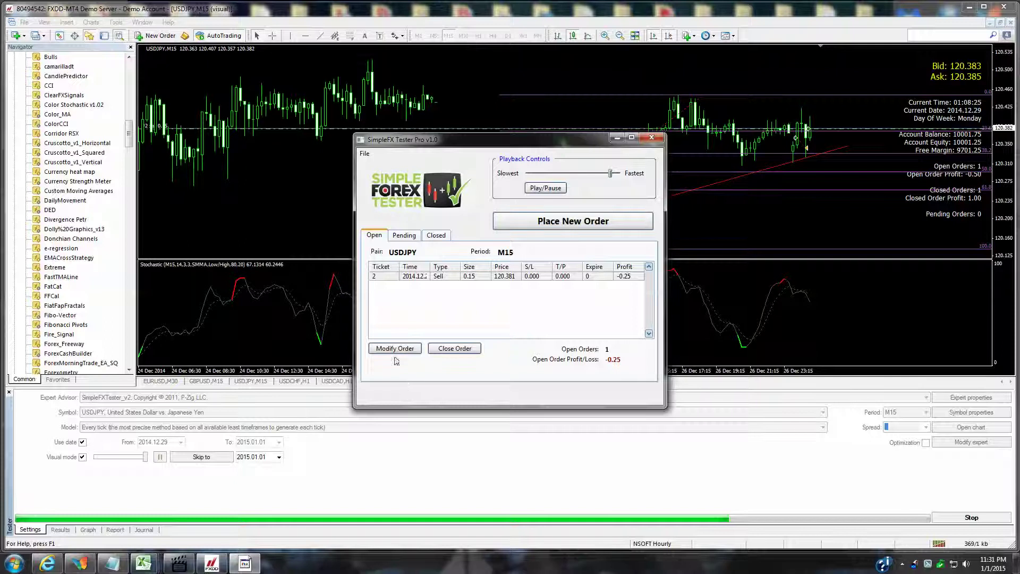
pyautogui.click(414, 277)
pyautogui.click(395, 349)
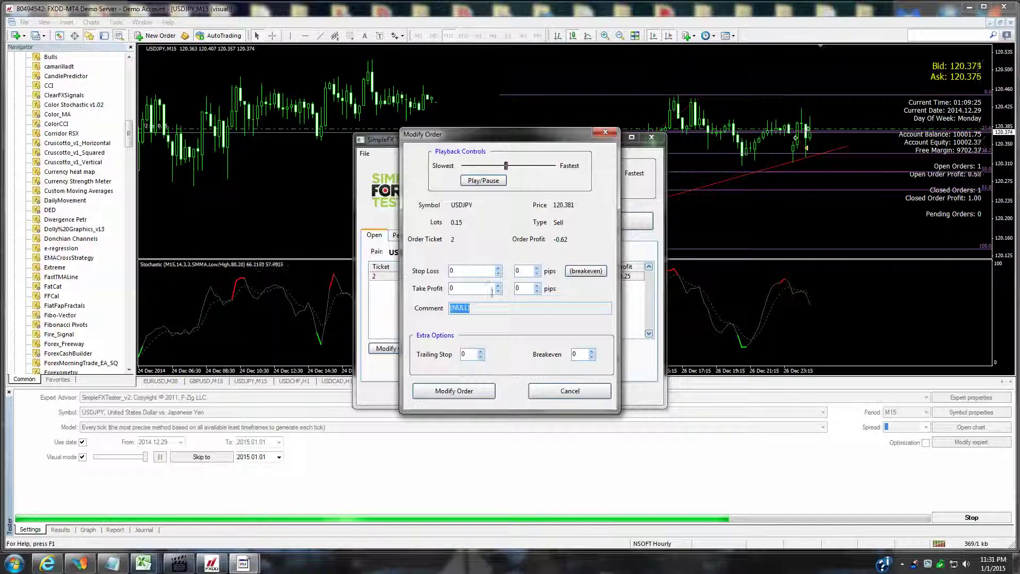
pyautogui.click(487, 395)
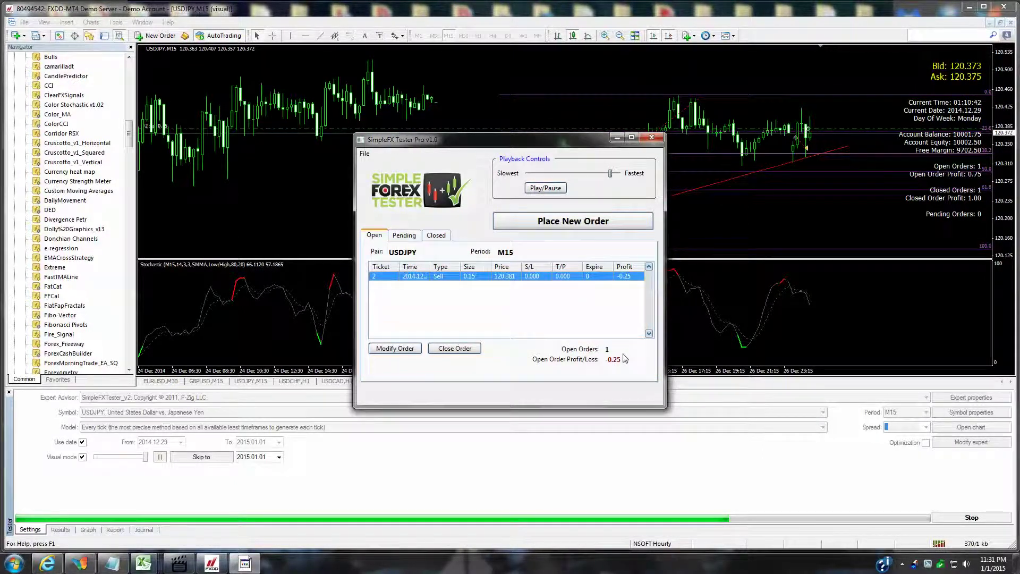
pyautogui.click(455, 349)
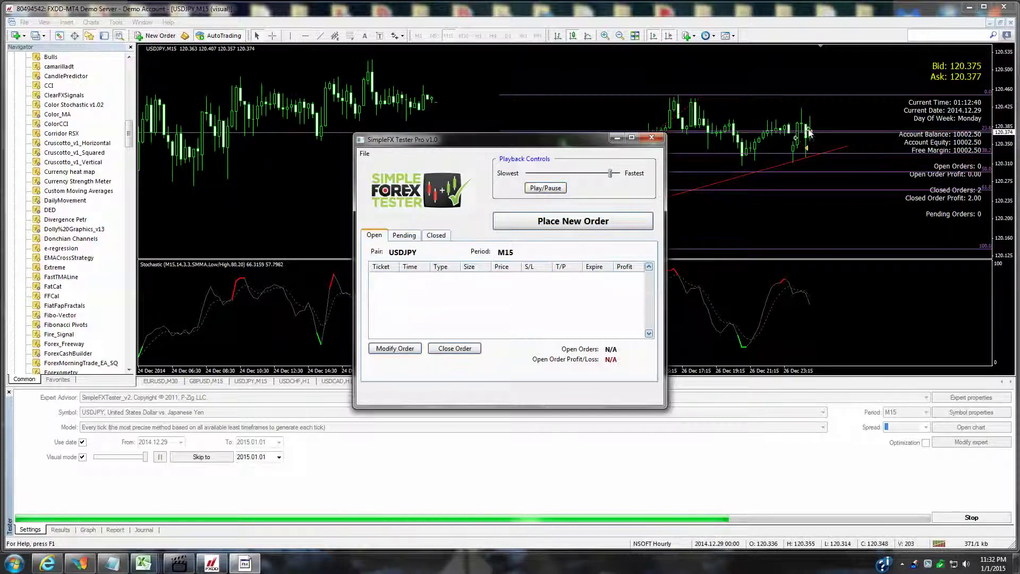
# - Check both sells in the Closed list, then minimize the SimpleFX Tester Pro window
pyautogui.click(445, 235)
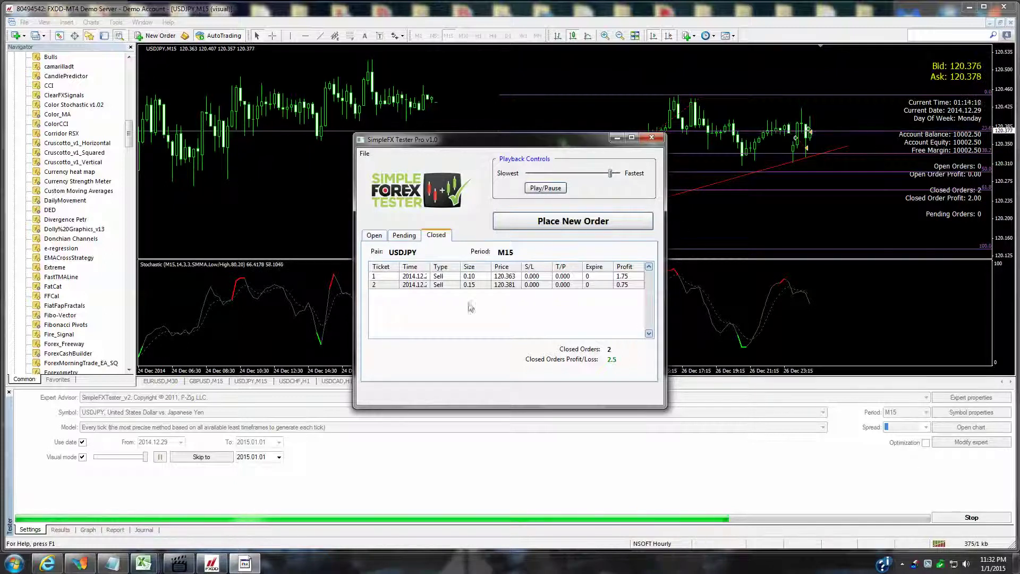
pyautogui.click(615, 139)
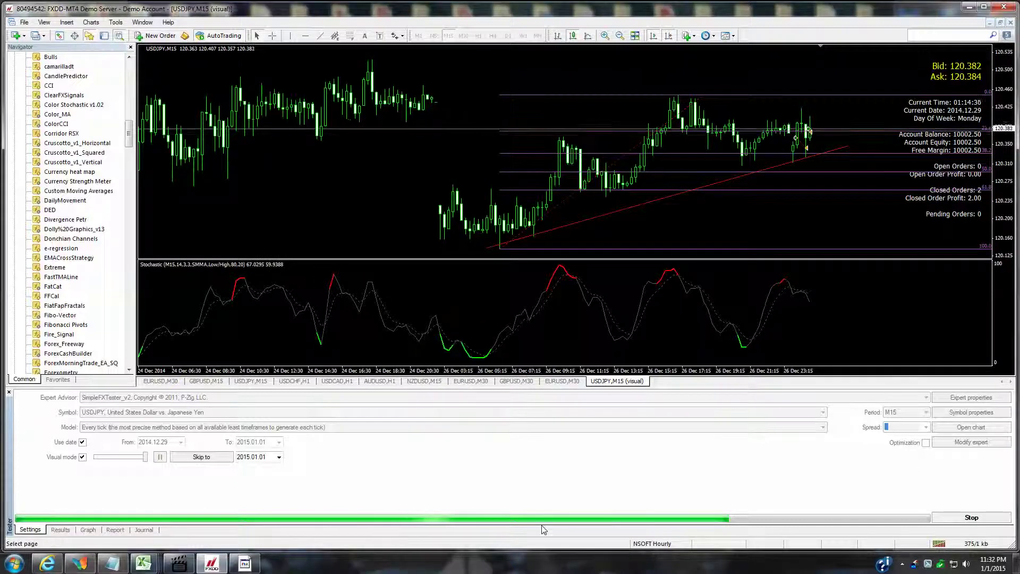